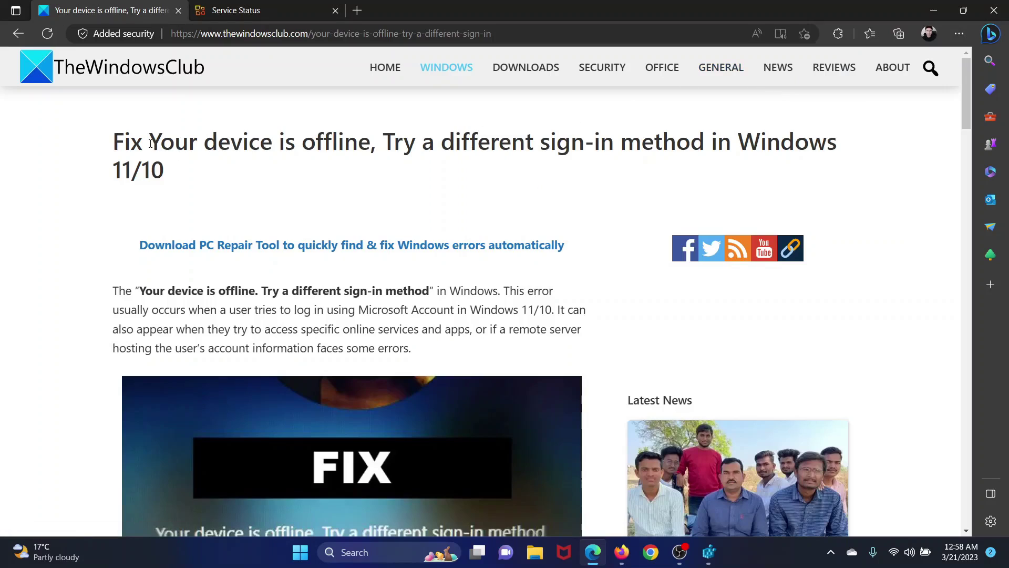
- Highlight the 'Your device is offline' title phrase in the TheWindowsClub article
left_click_drag(152, 142, 374, 148)
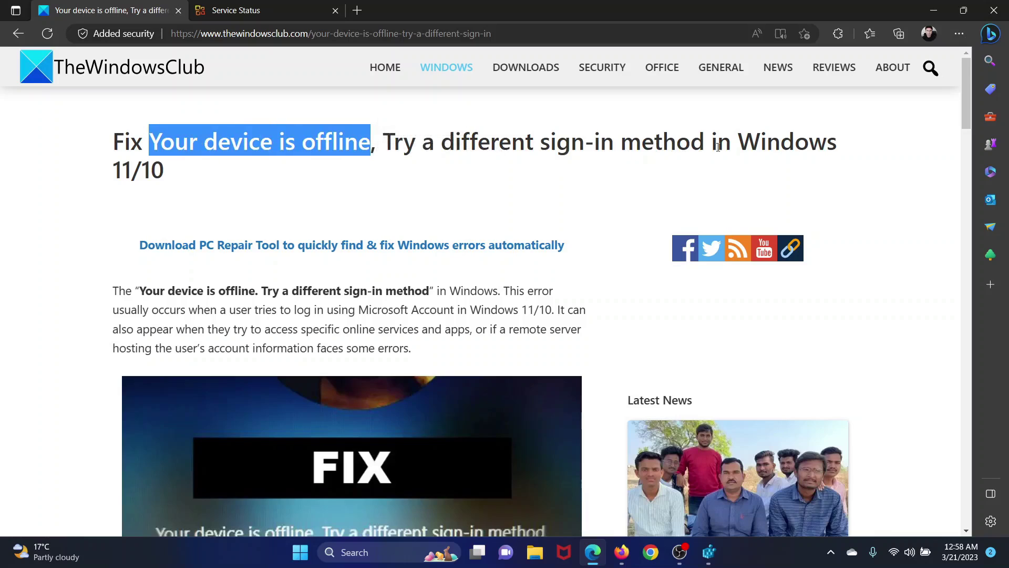
scroll(719, 145, "down", 3)
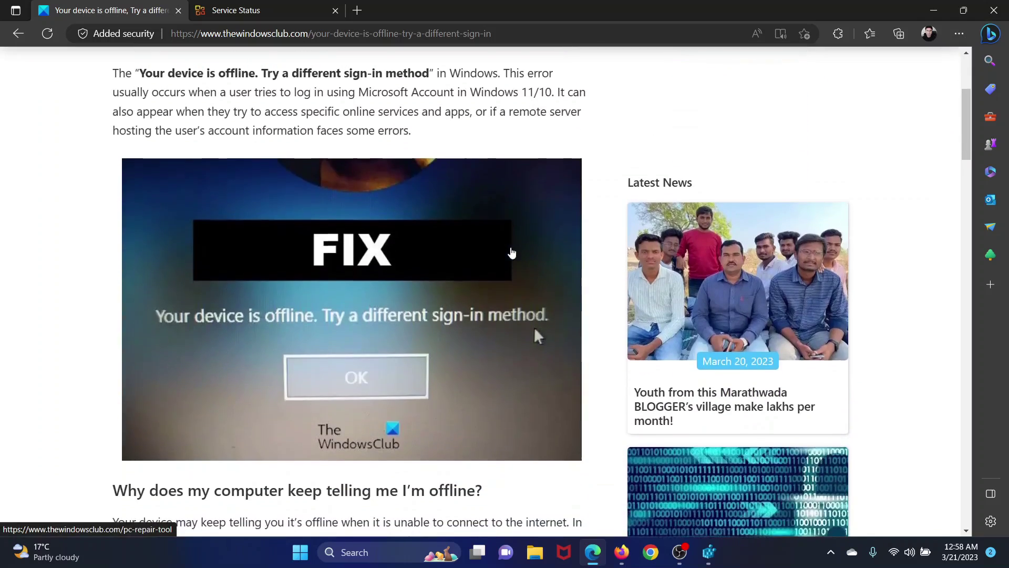
scroll(694, 147, "up", 3)
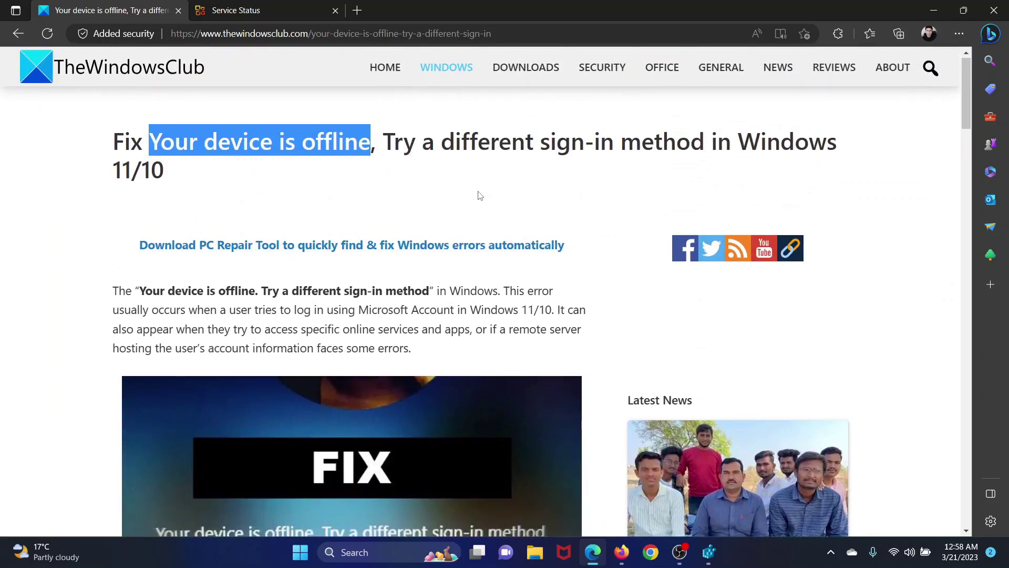
scroll(479, 195, "down", 1)
scroll(457, 248, "down", 4)
scroll(534, 198, "down", 2)
scroll(460, 246, "down", 2)
scroll(460, 245, "down", 2)
scroll(460, 244, "down", 1)
scroll(460, 245, "up", 1)
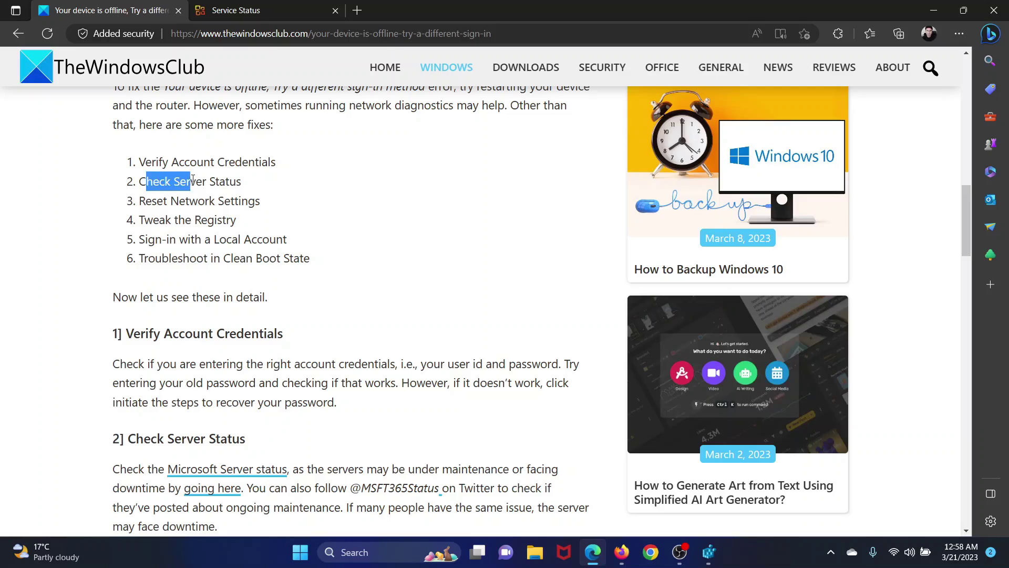
left_click_drag(149, 180, 237, 181)
scroll(376, 328, "down", 1)
scroll(375, 327, "down", 1)
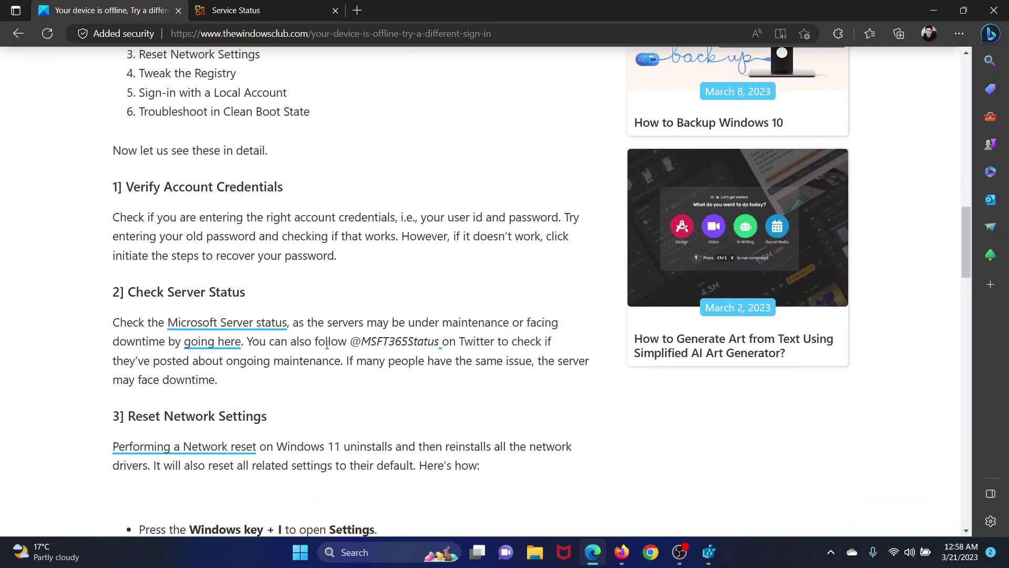
left_click_drag(242, 342, 184, 342)
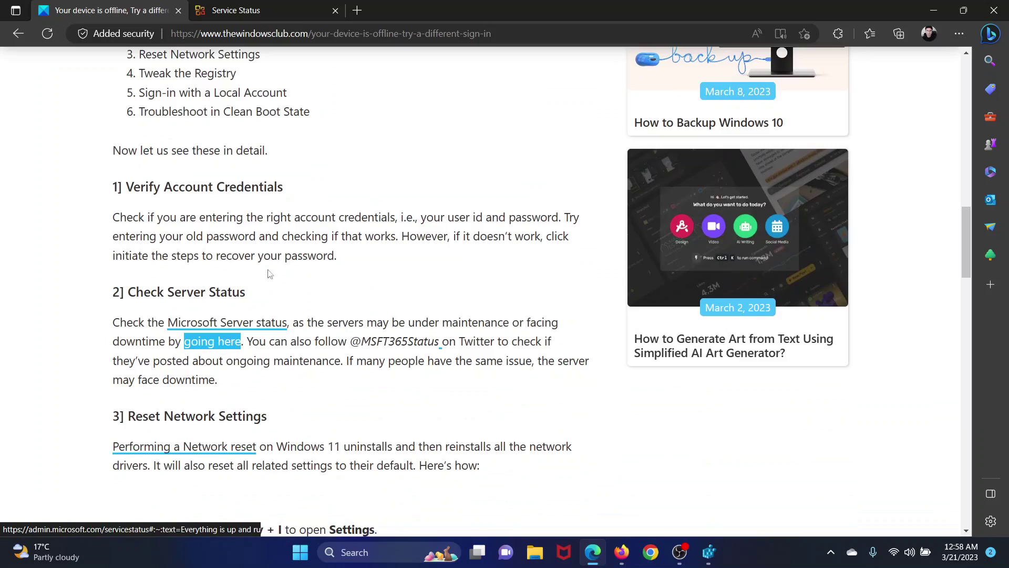
- Check the Microsoft Service Health page reports all services running, then return to the article
left_click(261, 10)
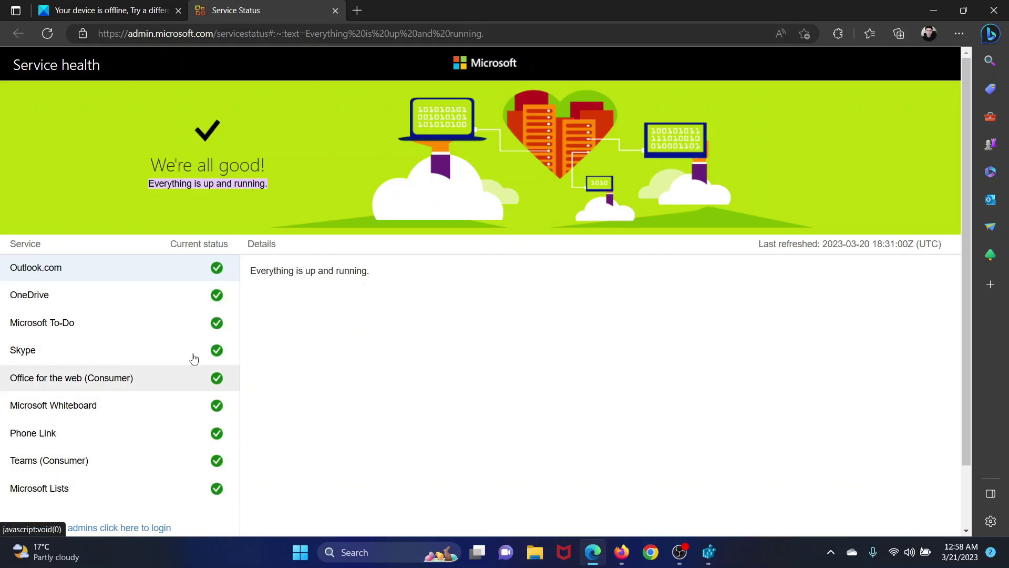
left_click(147, 15)
scroll(245, 316, "down", 3)
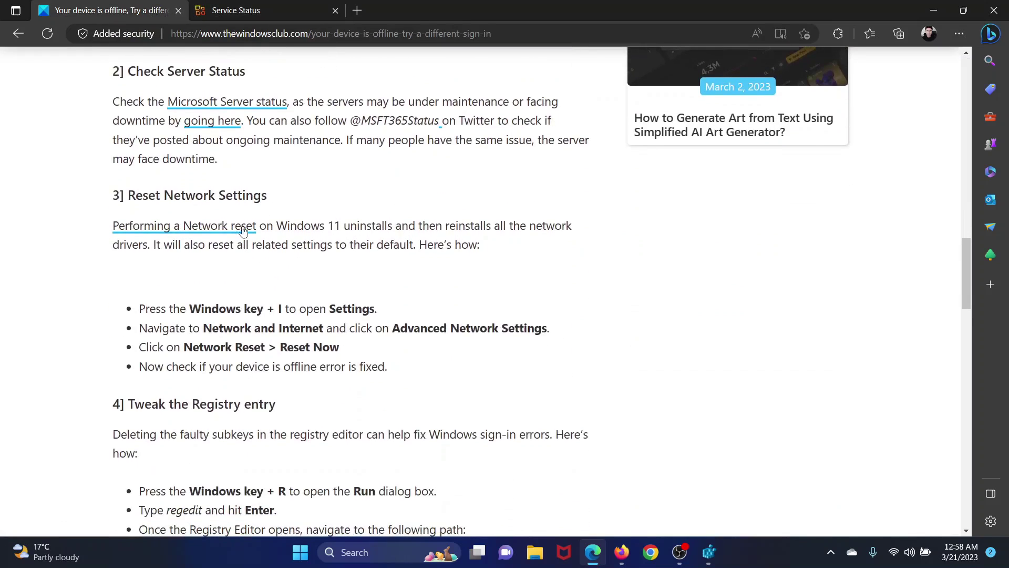
- Mark the Reset Network Settings heading and open Windows Settings at Network & internet
left_click_drag(142, 194, 240, 195)
left_click(431, 276)
right_click(300, 552)
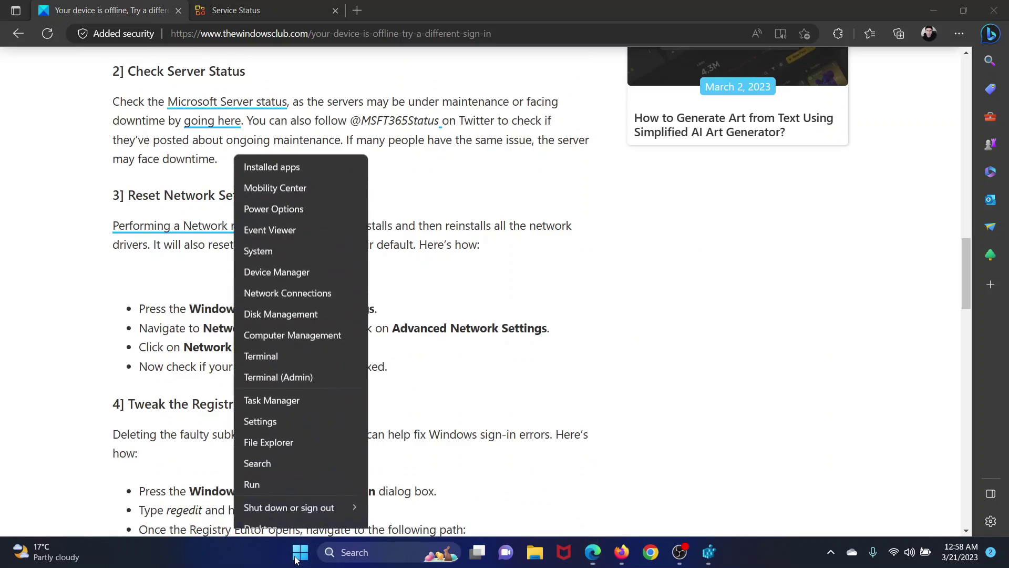
left_click(300, 409)
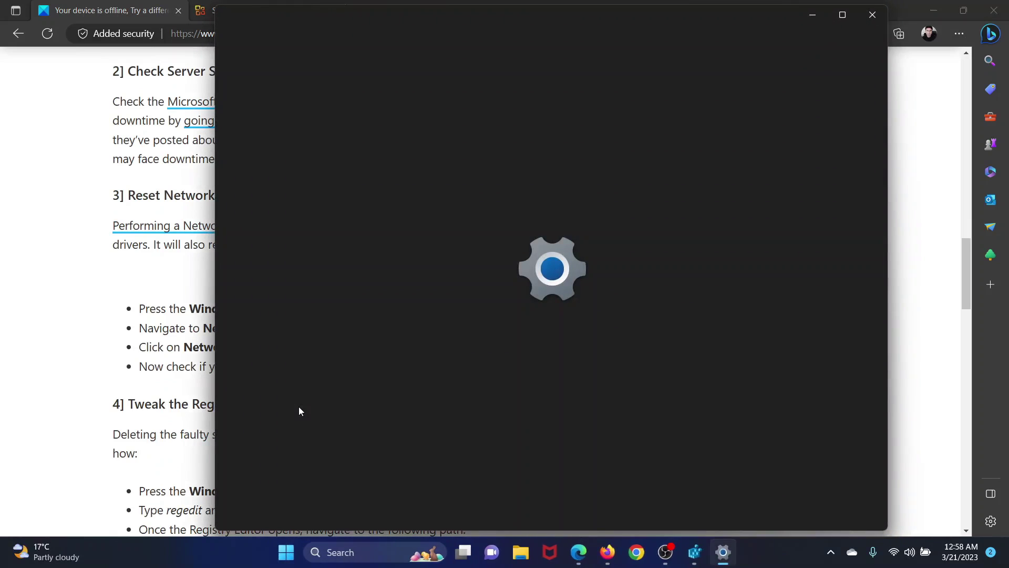
left_click(299, 200)
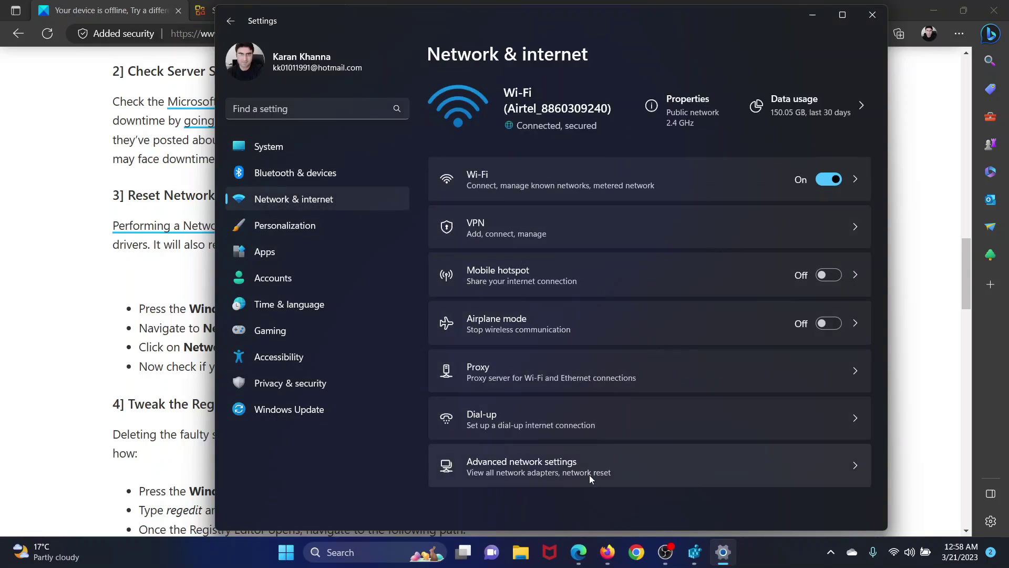
- Start Network reset from Advanced network settings, leaving its confirmation pending behind the article
left_click(589, 474)
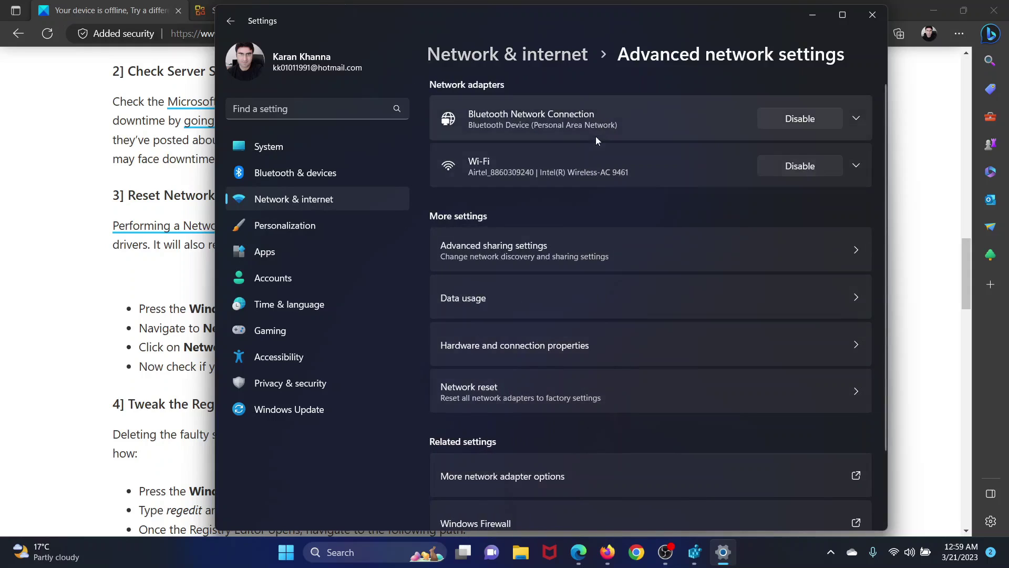
scroll(590, 359, "down", 2)
scroll(591, 359, "up", 2)
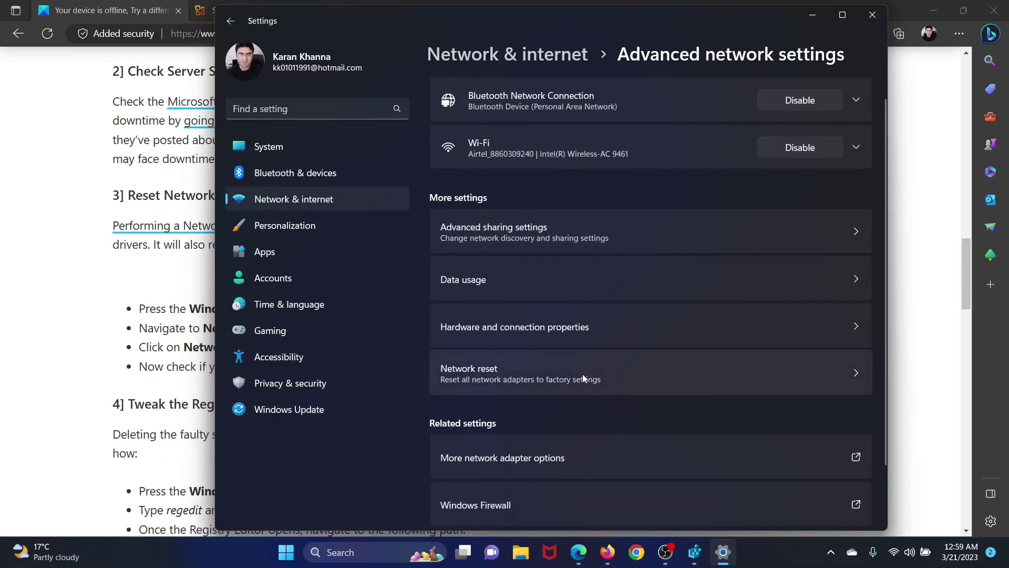
left_click(591, 363)
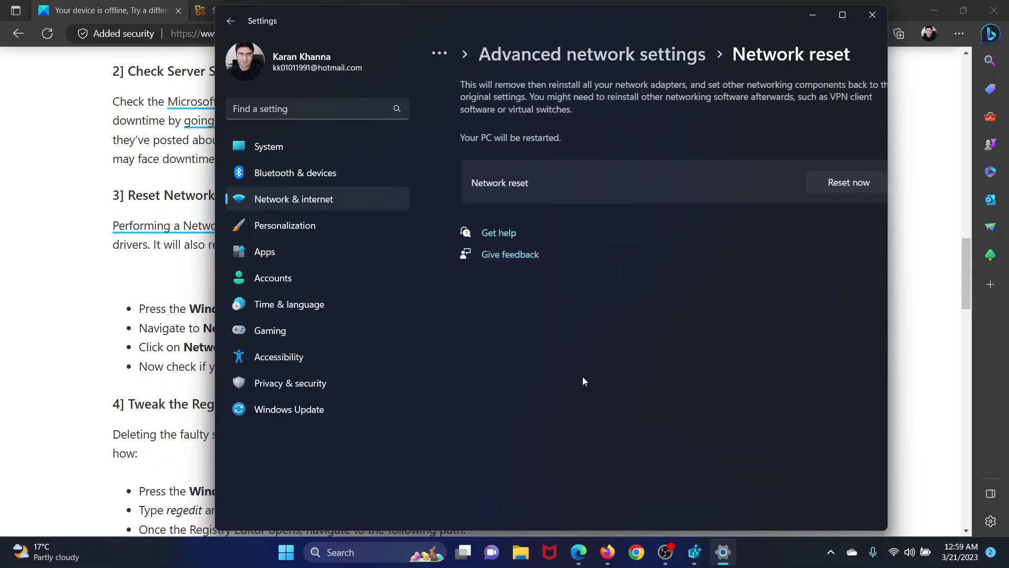
left_click(824, 184)
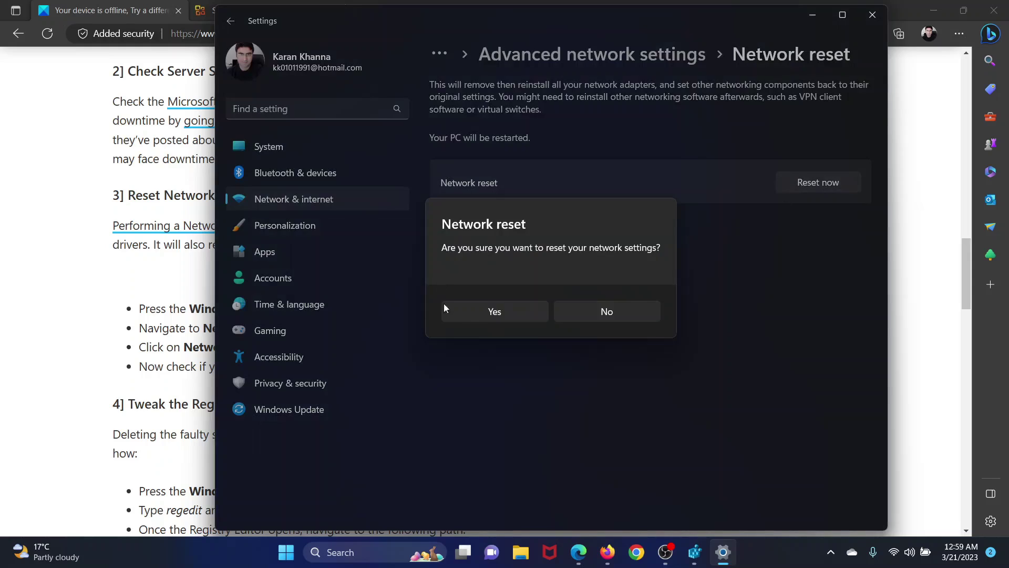
left_click(153, 289)
scroll(219, 455, "down", 1)
scroll(207, 332, "down", 2)
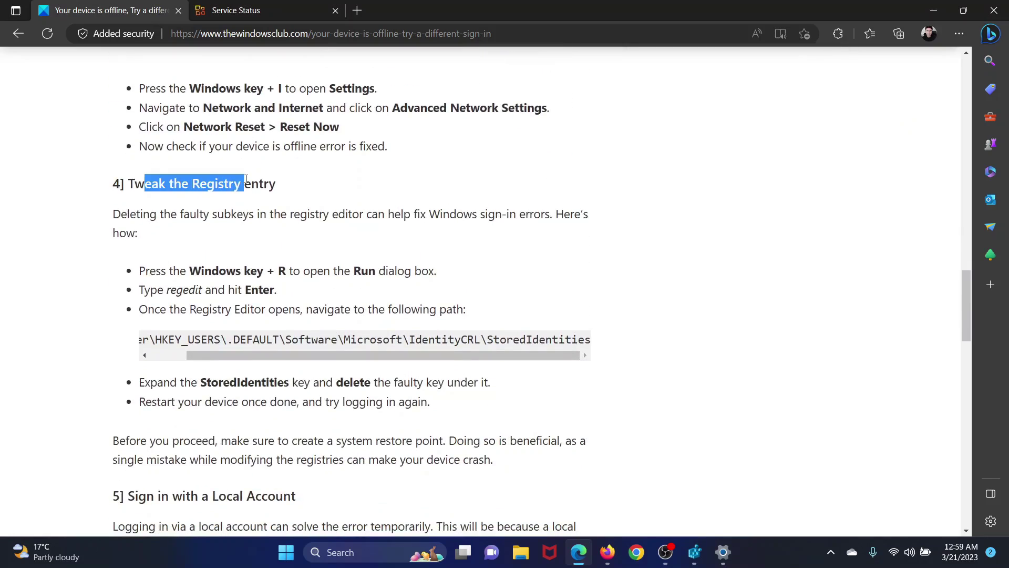
- Mark the Tweak the Registry heading and launch Registry Editor from the Run box
left_click_drag(145, 185, 254, 184)
left_click(275, 270)
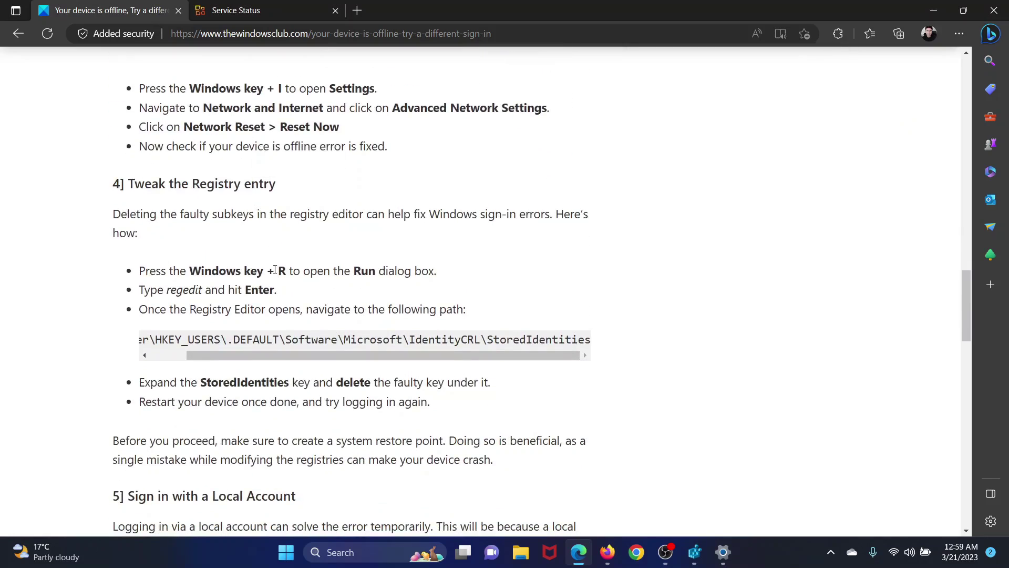
key("super+r")
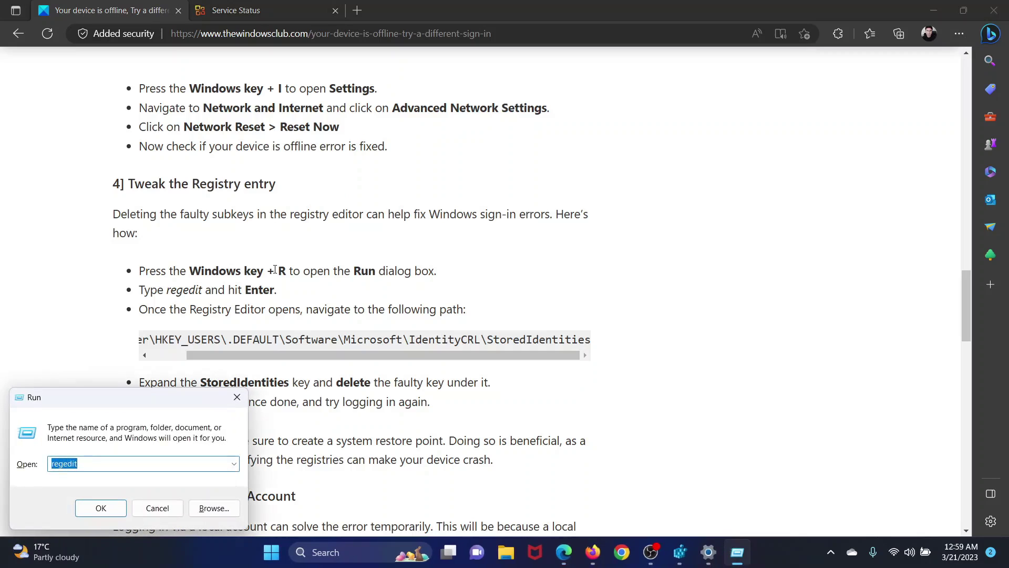
type("regedit")
left_click(680, 557)
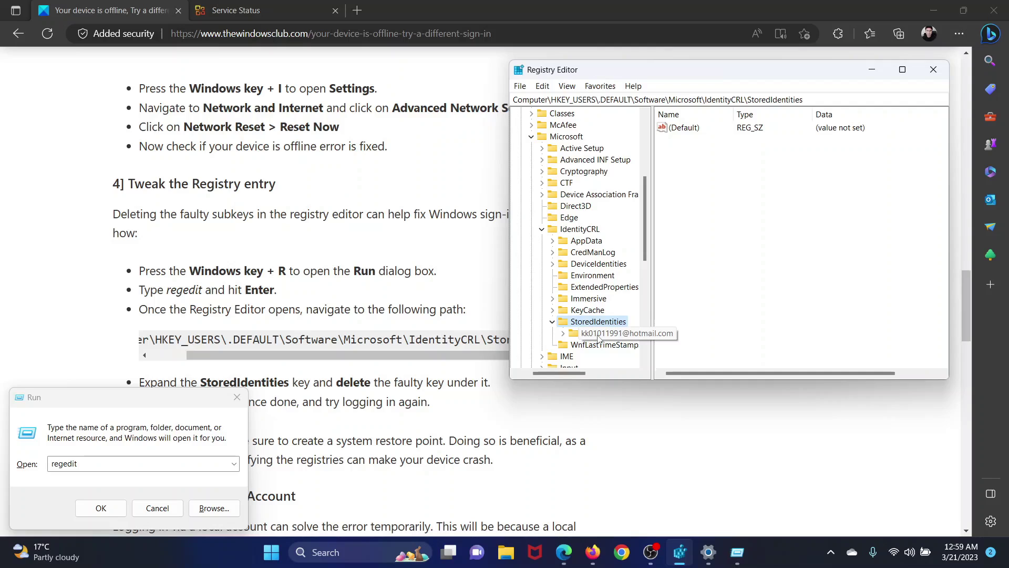
- Delete the stored account key under StoredIdentities, confirming permanent removal, and return to the article
right_click(601, 338)
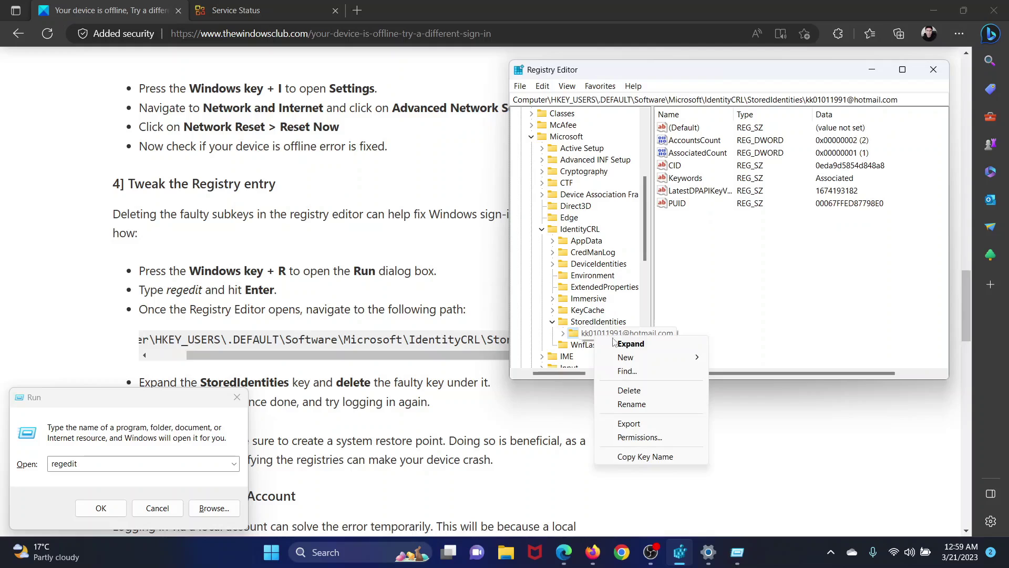
left_click(629, 391)
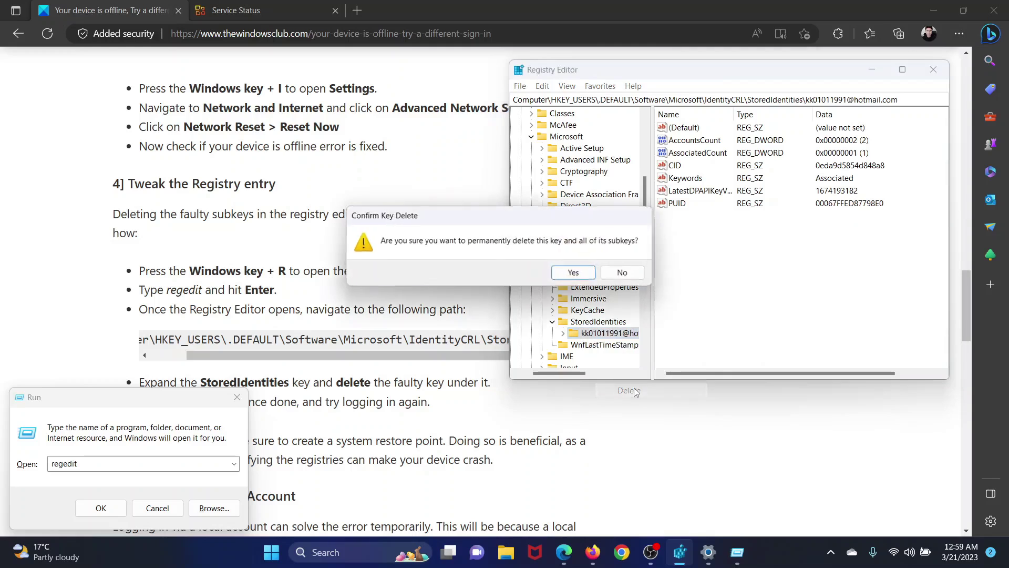
left_click(577, 276)
left_click(390, 306)
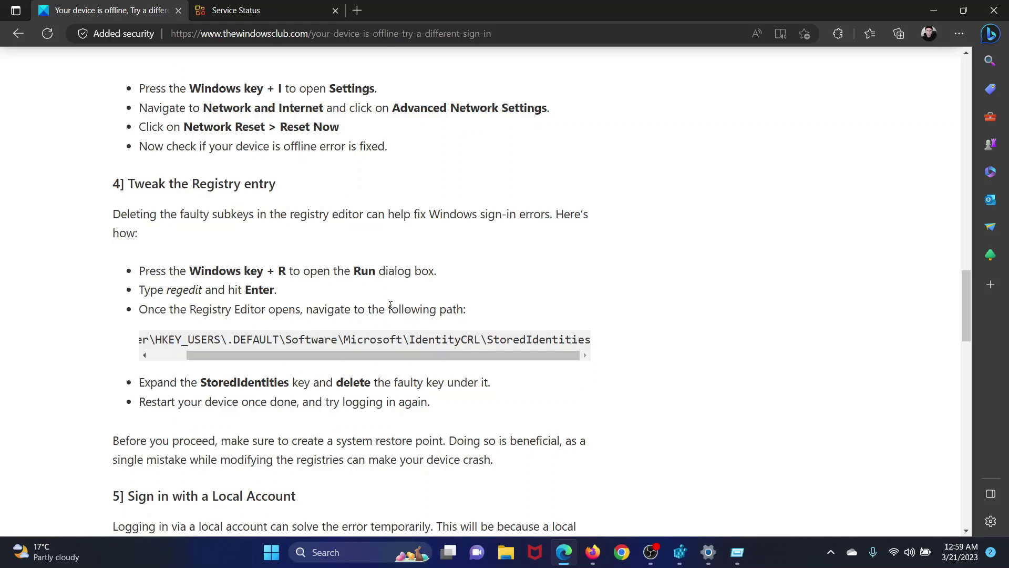
scroll(389, 306, "down", 3)
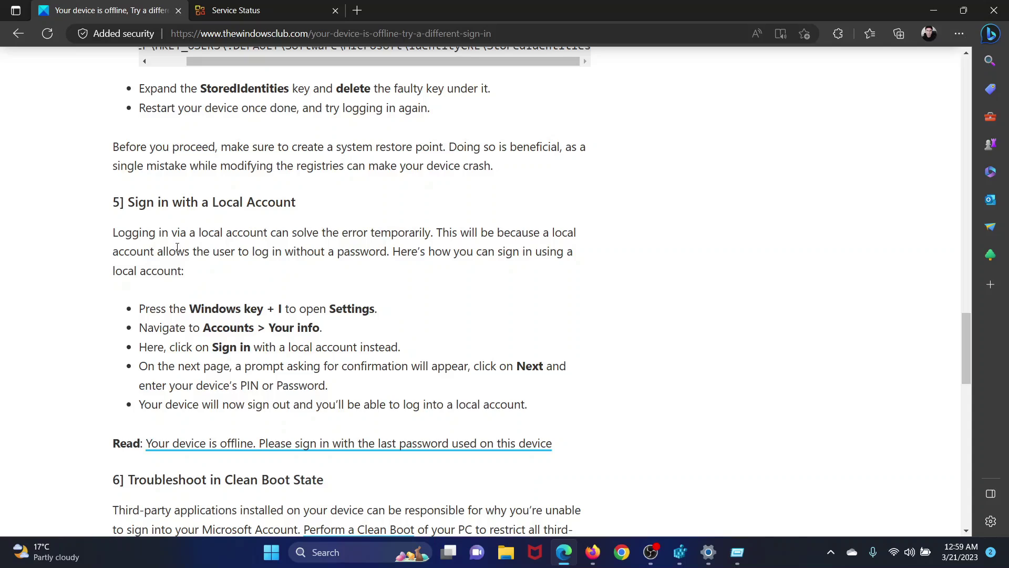
- Mark the local account heading, dismiss the pending network reset, and reach Accounts > Your info
left_click_drag(178, 249, 218, 251)
left_click_drag(158, 202, 296, 203)
left_click(378, 251)
right_click(270, 552)
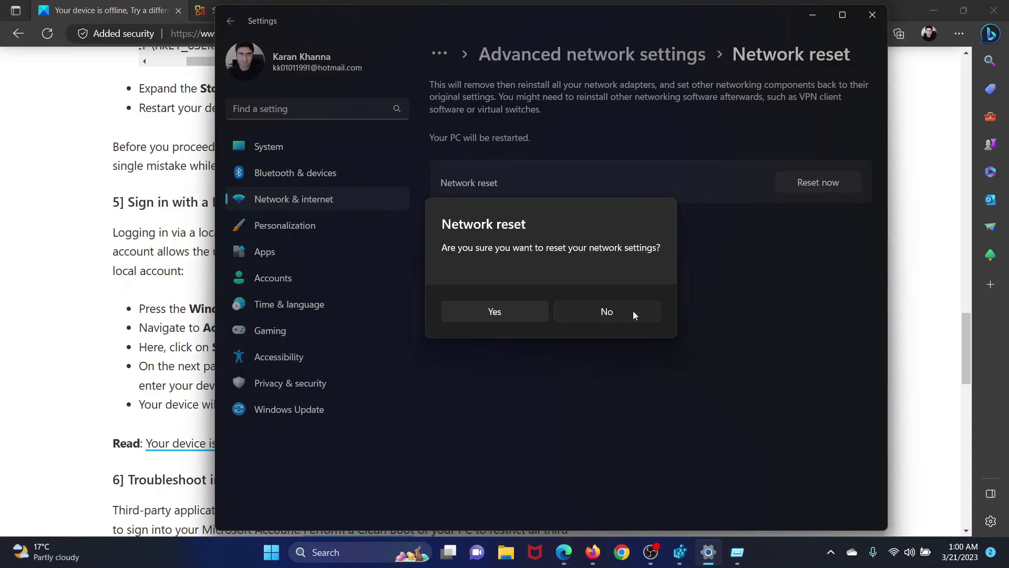
left_click(633, 313)
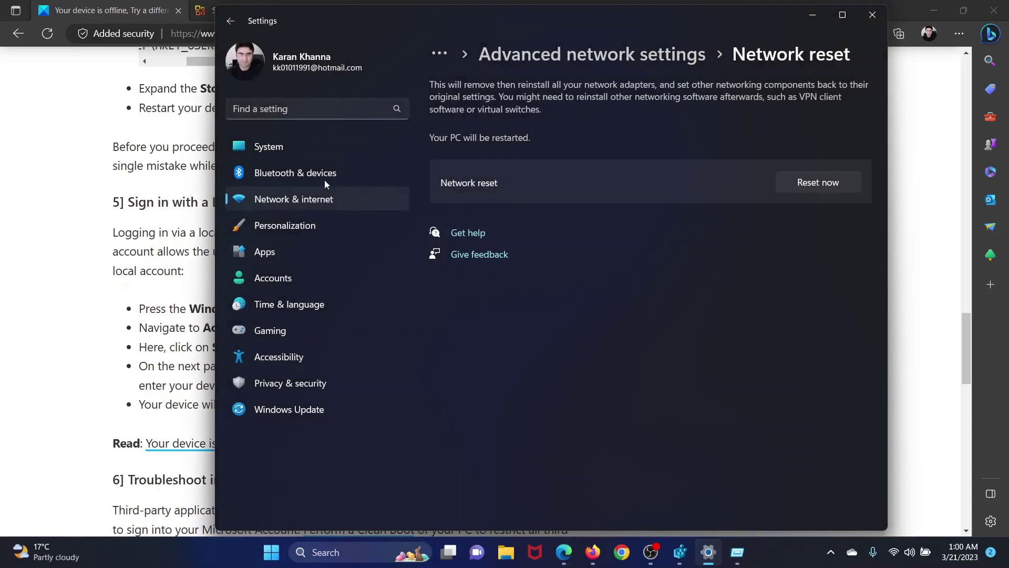
left_click(290, 280)
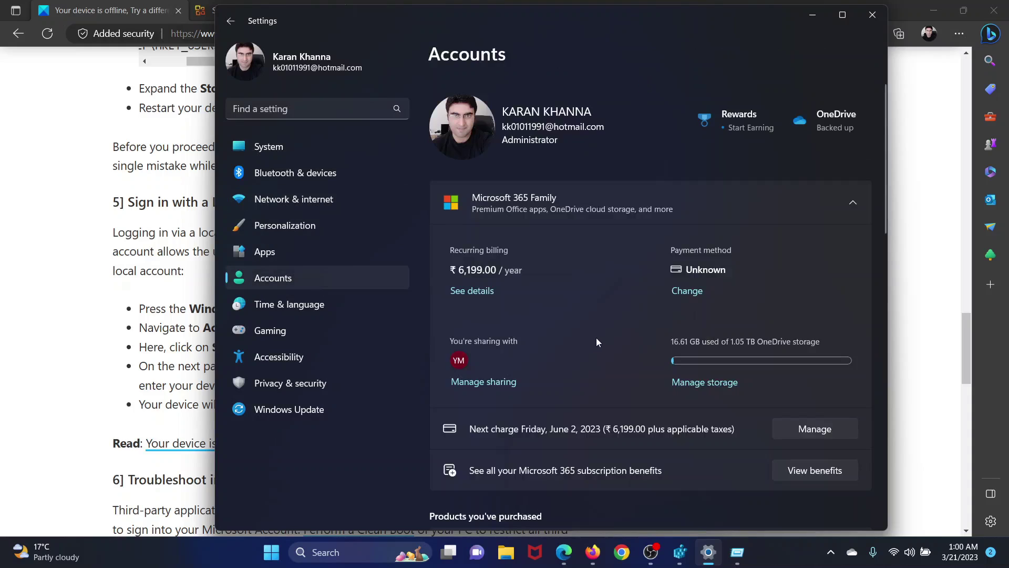
scroll(600, 340, "down", 5)
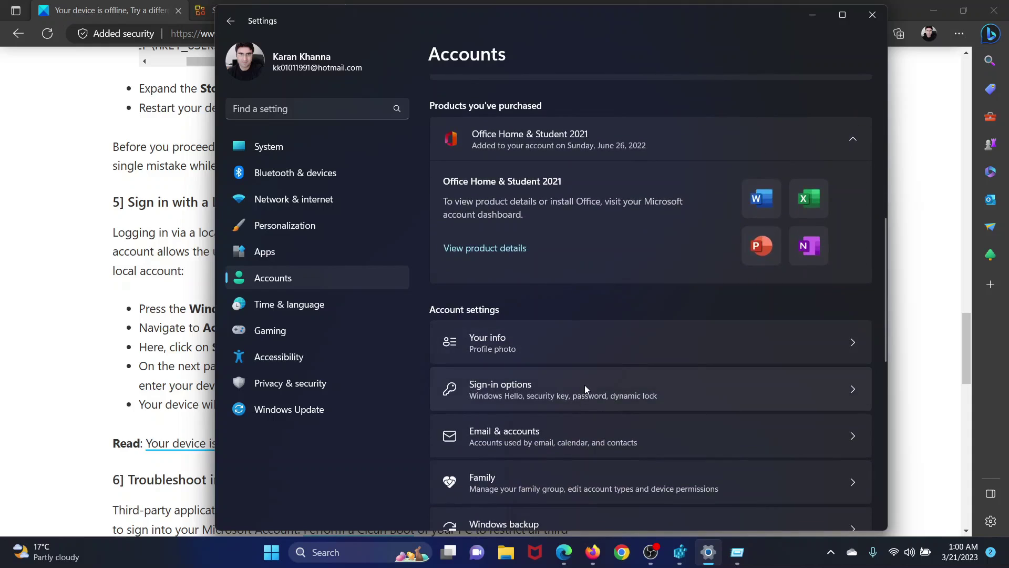
left_click(580, 340)
scroll(579, 340, "down", 2)
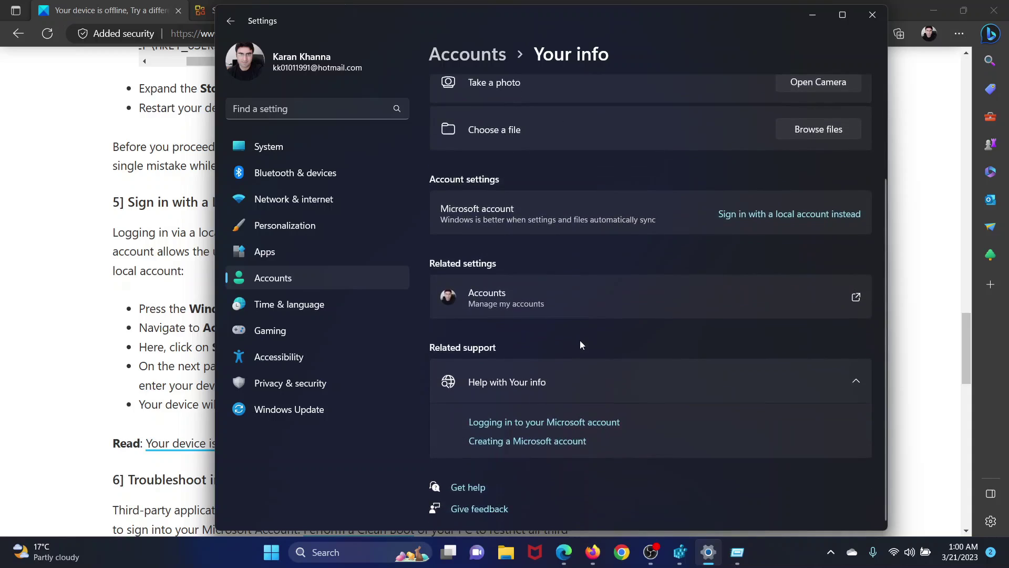
- Begin 'Sign in with a local account instead', then close the PIN check and cancel the switch
left_click(741, 215)
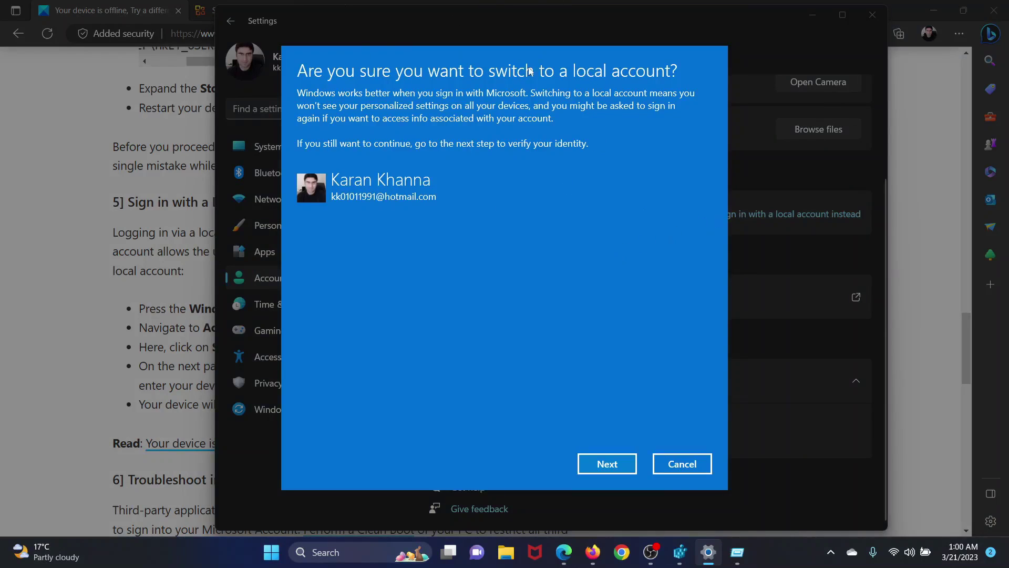
left_click(606, 472)
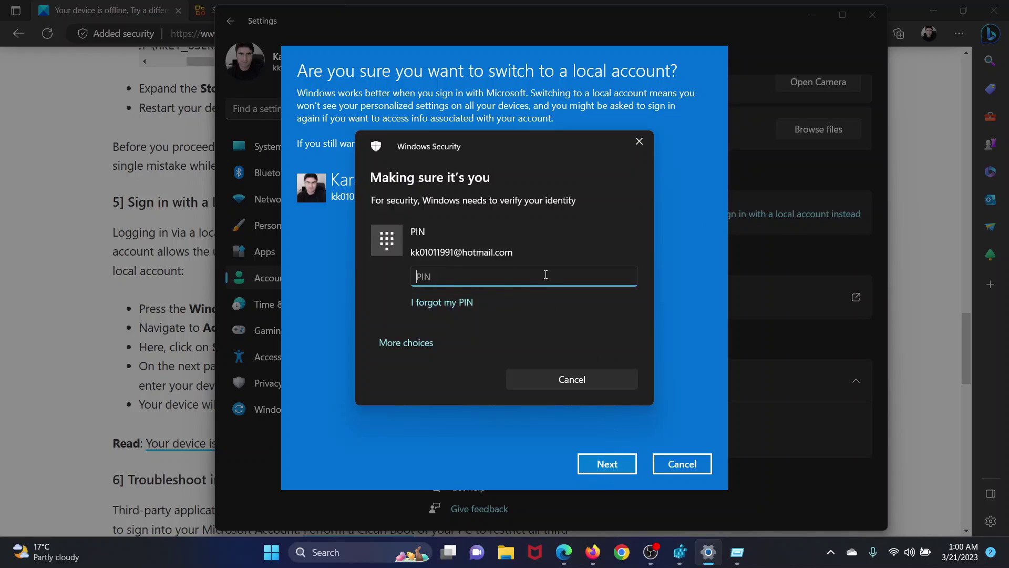
left_click(640, 142)
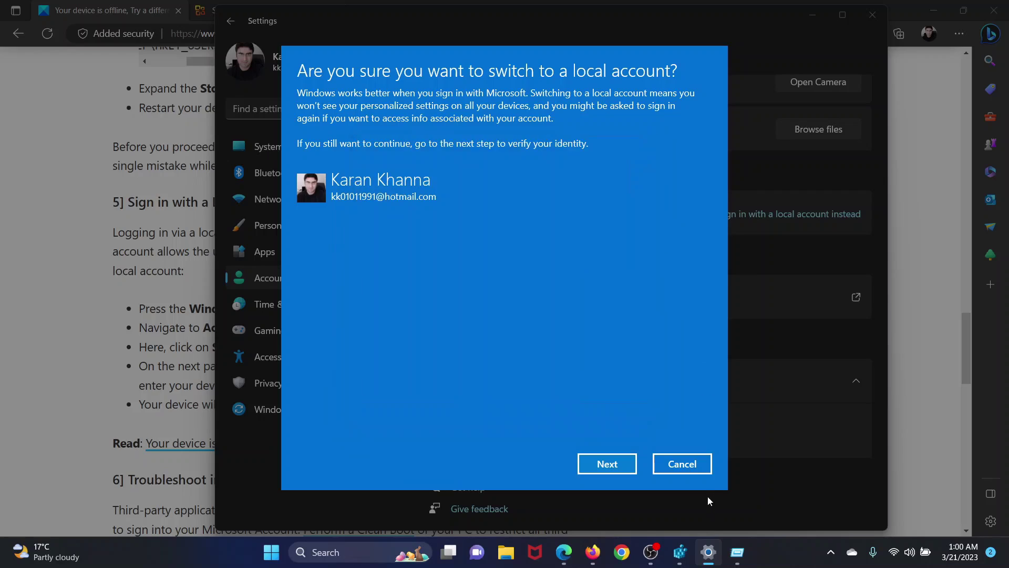
left_click(696, 468)
- Launch System Configuration via msconfig from the Run box and show its Services list
left_click(130, 333)
scroll(301, 380, "down", 5)
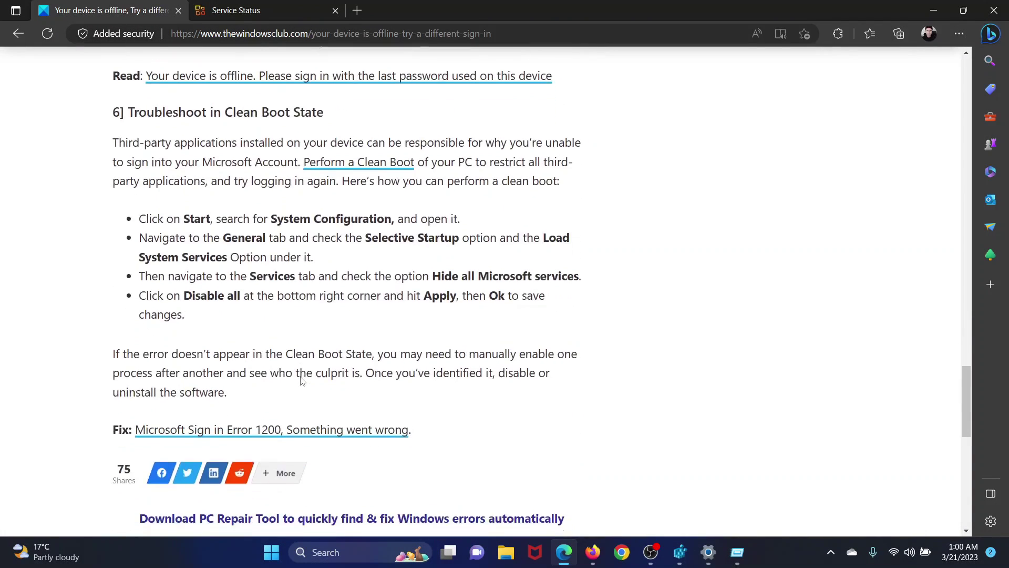
scroll(301, 381, "up", 2)
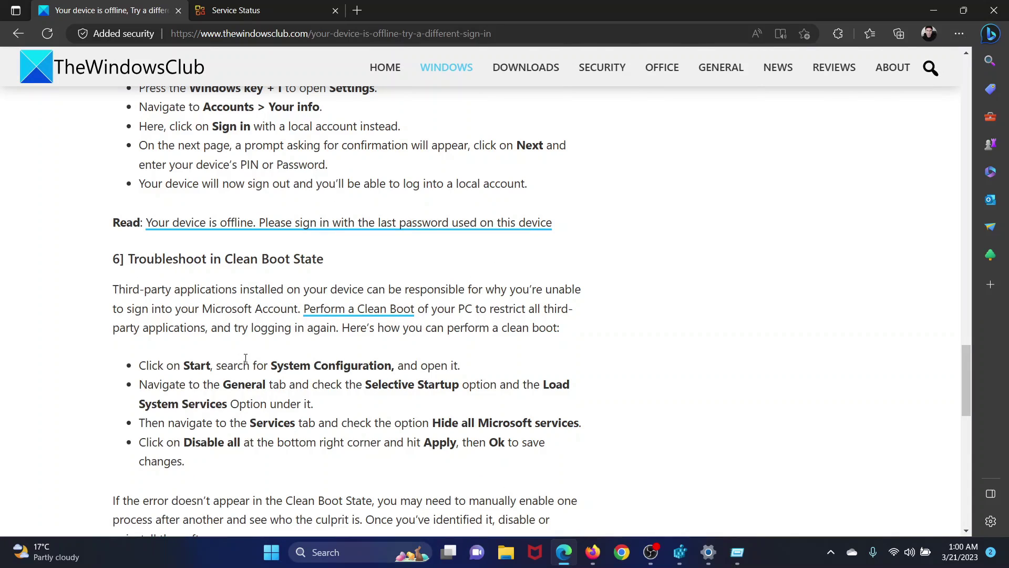
key("super+r")
type("m")
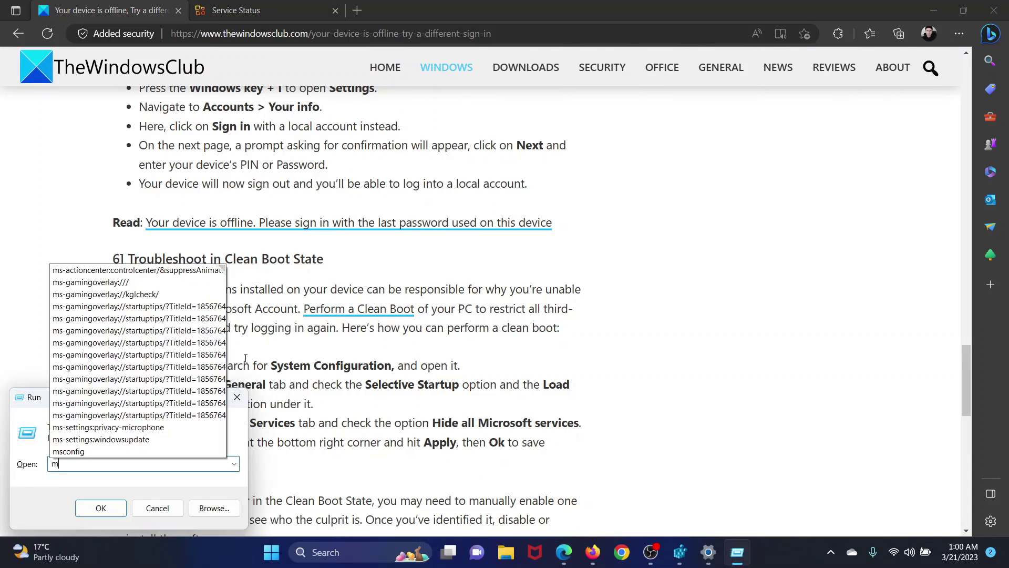
type("sconf")
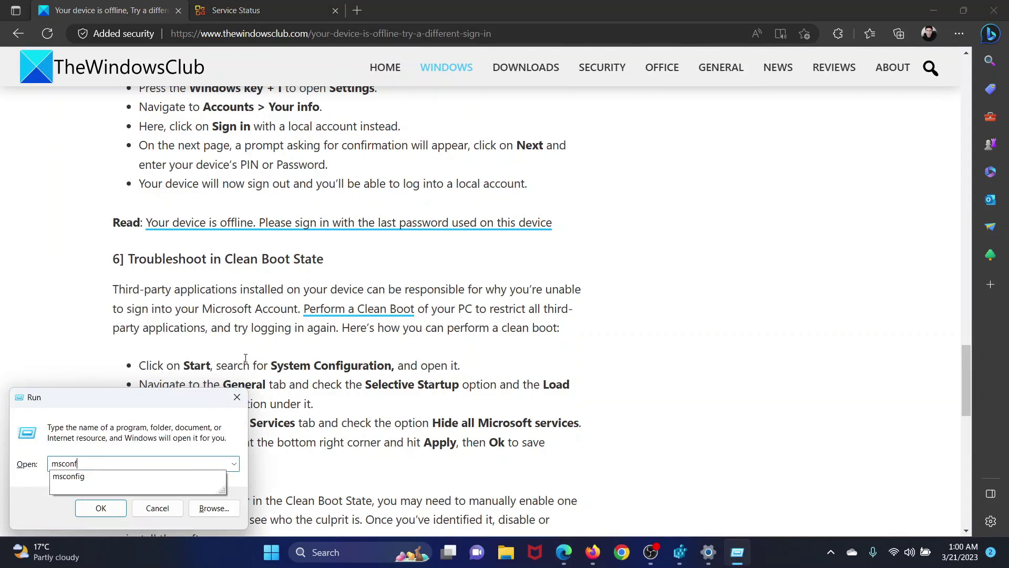
type("ig")
key("Return")
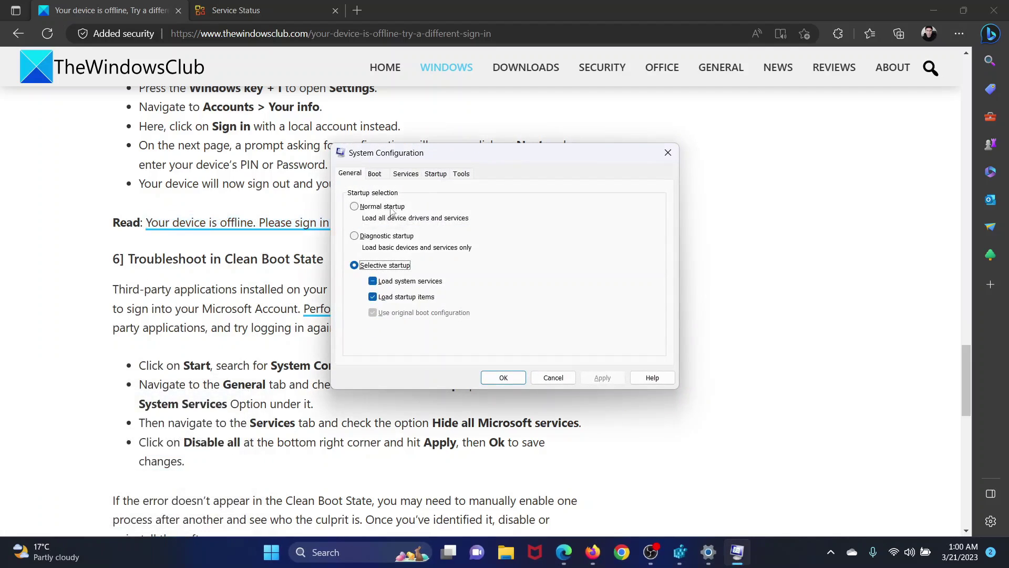
left_click(406, 175)
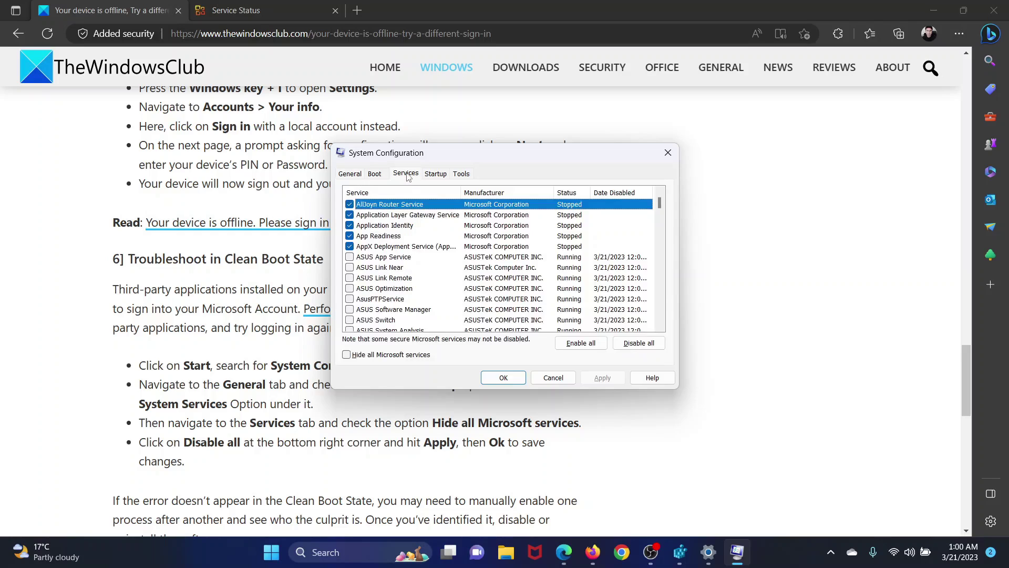
- Hide all Microsoft services, disable all remaining services, apply, and dismiss the restart prompt
left_click(348, 356)
left_click(351, 236)
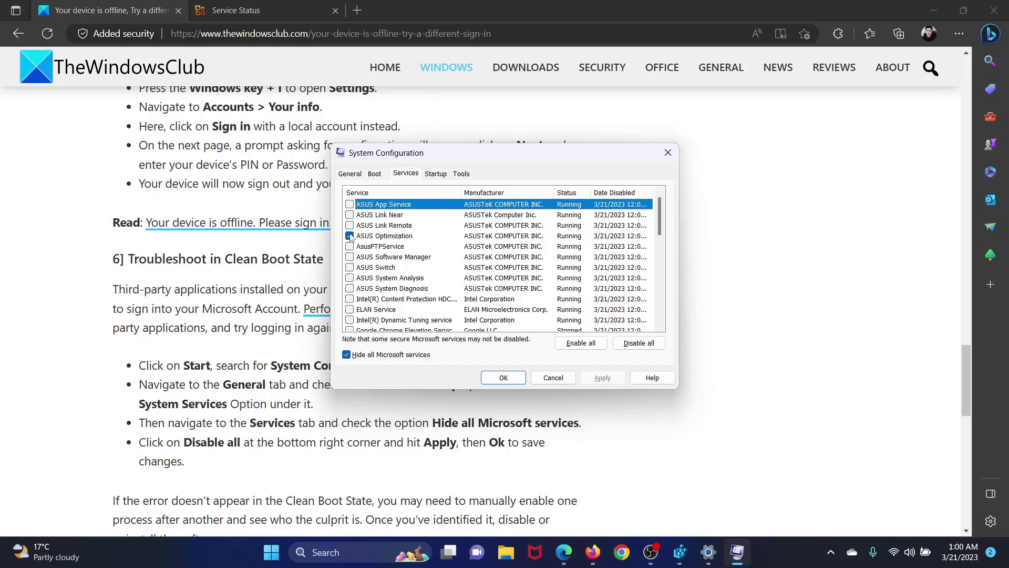
left_click(349, 225)
left_click(657, 345)
left_click(600, 378)
left_click(503, 377)
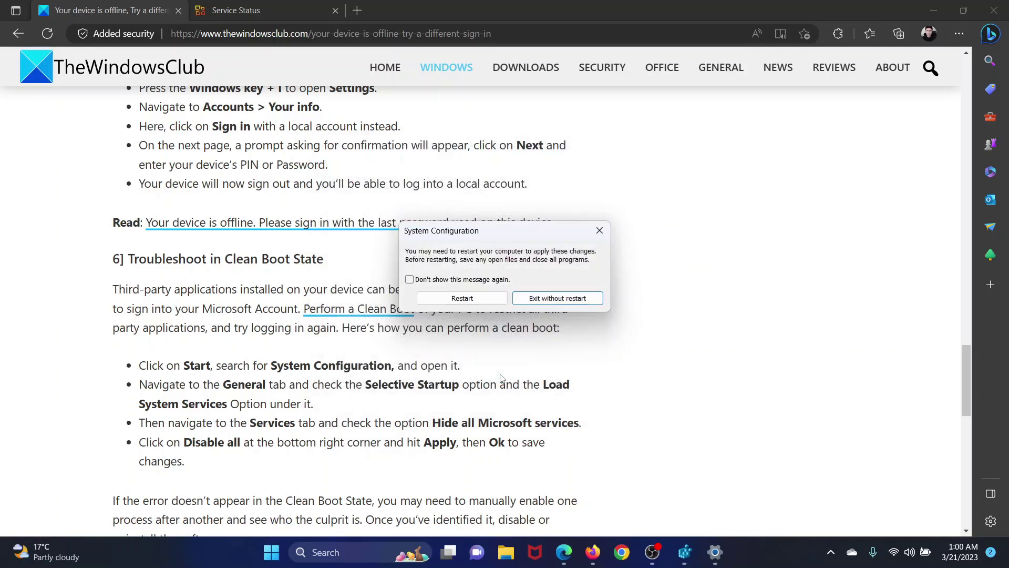
left_click(600, 230)
left_click_drag(963, 394, 957, 82)
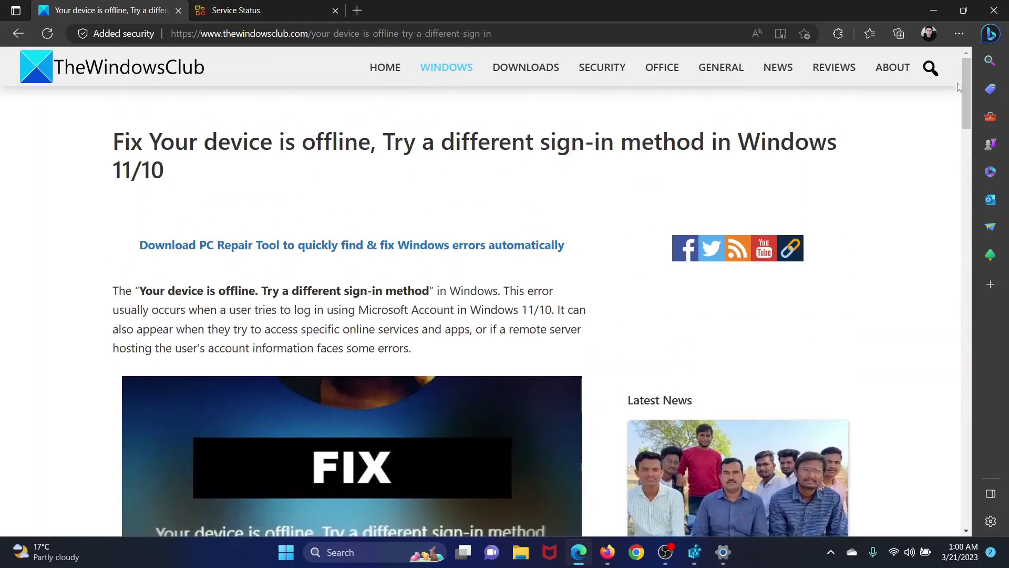